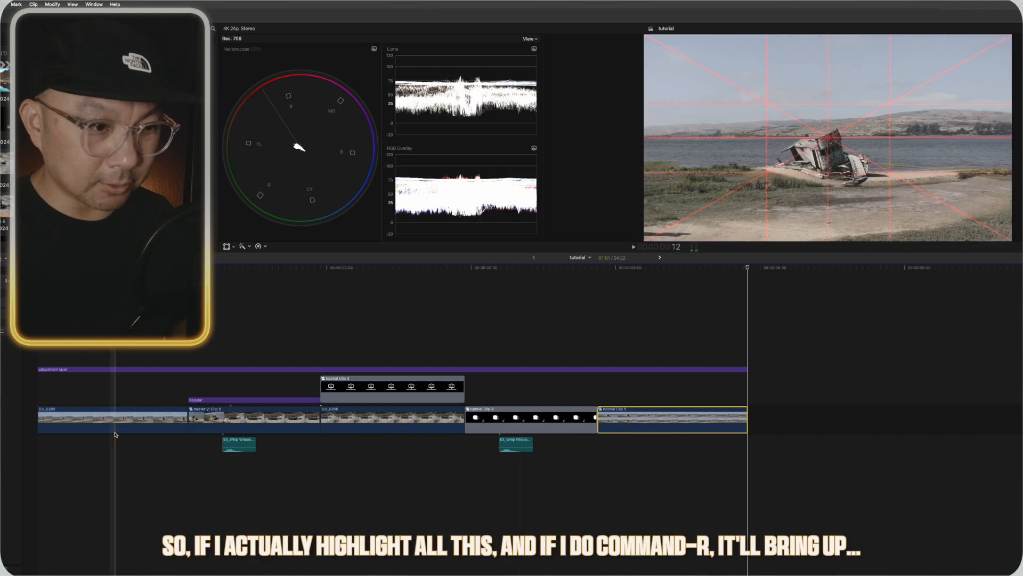
# Show the speed retiming of all five clips in the main storyline and select the first clip.
pyautogui.moveTo(781, 421); pyautogui.dragTo(154, 424)
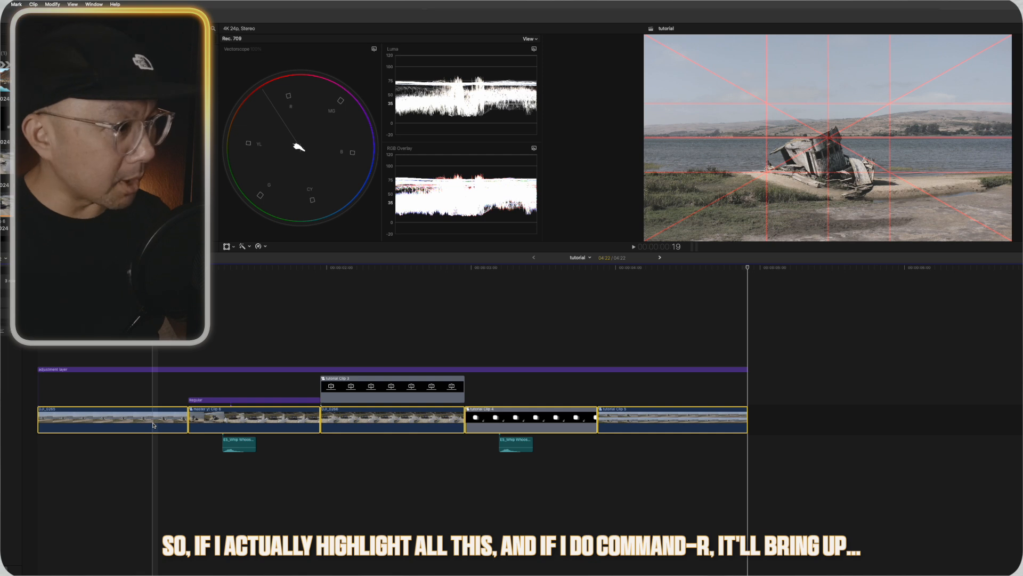
pyautogui.press('super+r')
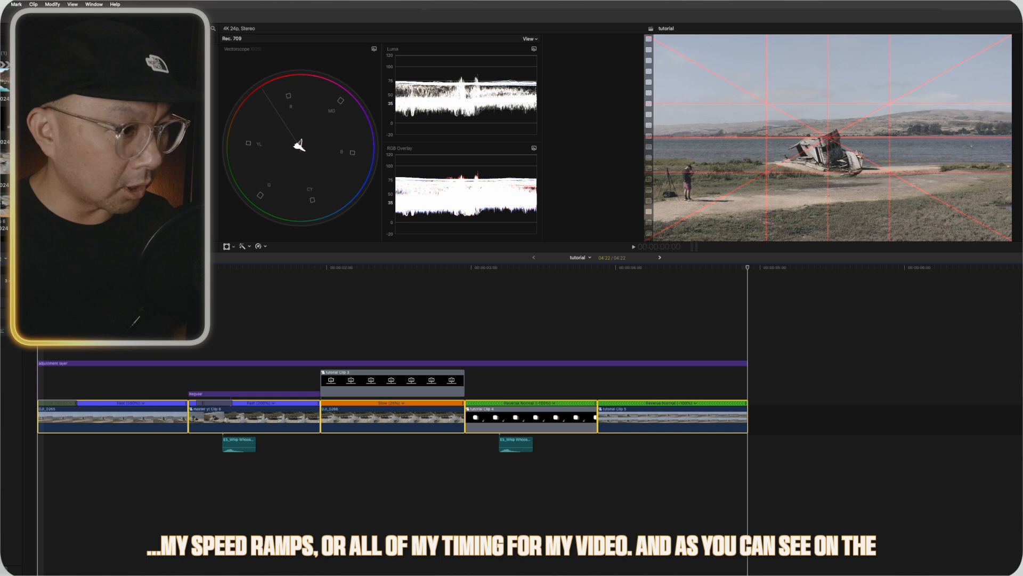
pyautogui.click(40, 469)
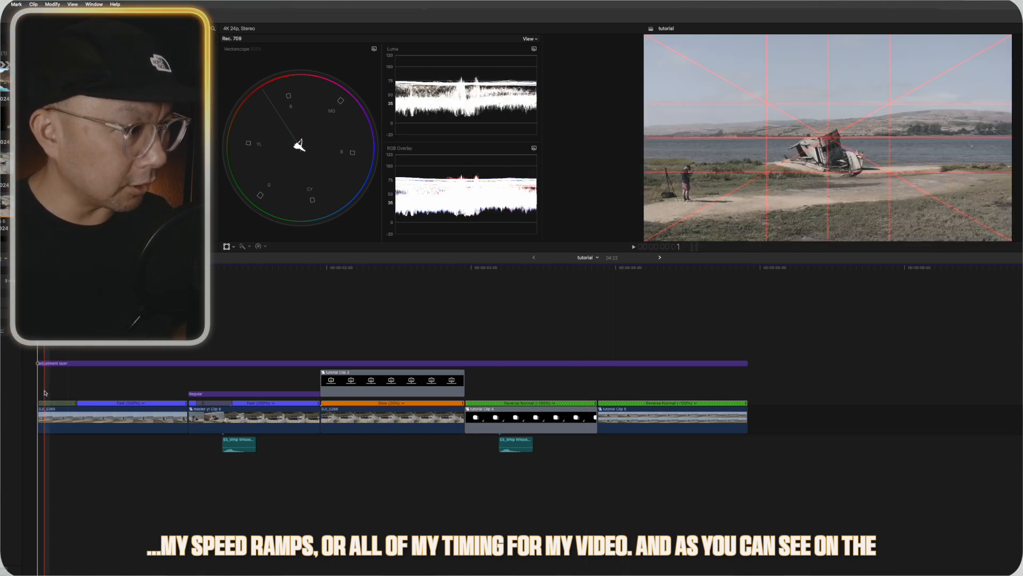
pyautogui.click(45, 407)
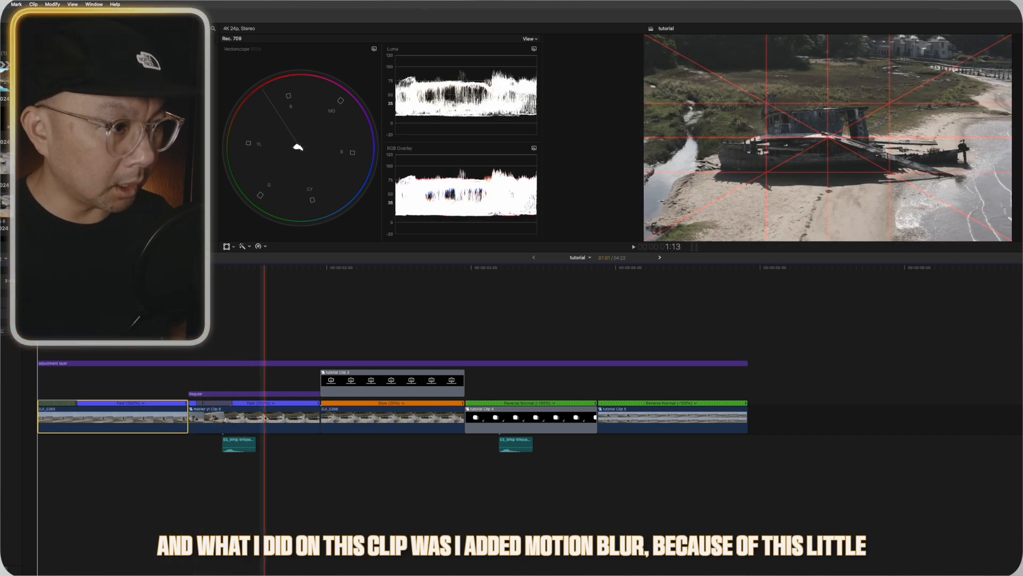
# Review the Regular motion blur layer, the cut between the first two clips, the first sound effect and the slowed third clip.
pyautogui.click(260, 395)
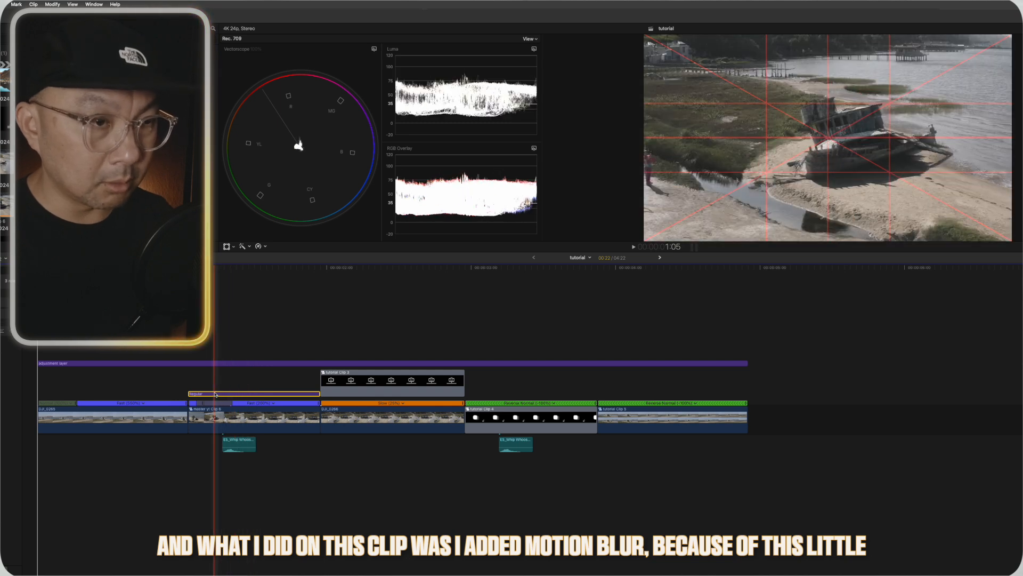
pyautogui.press('space')
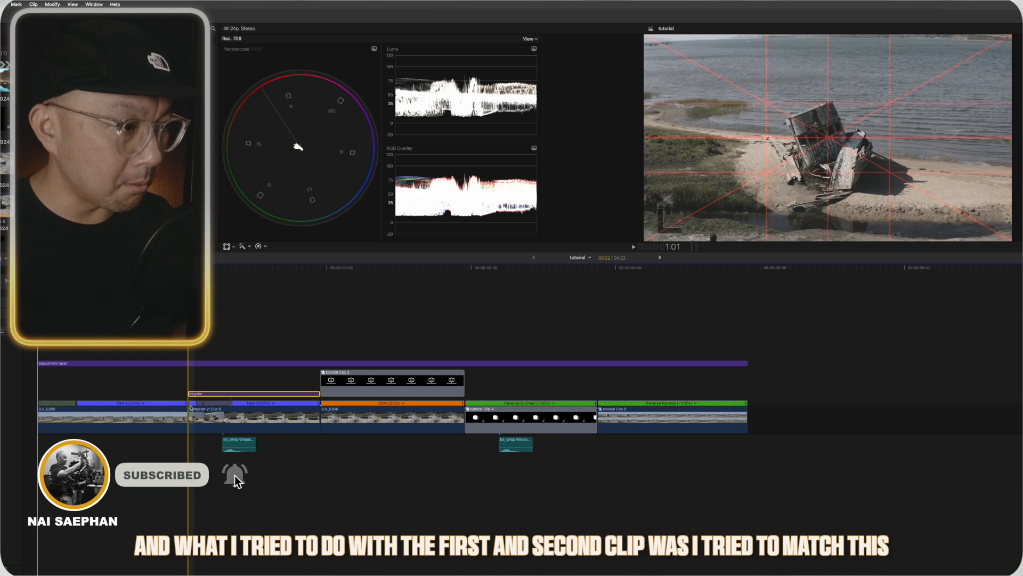
pyautogui.click(186, 418)
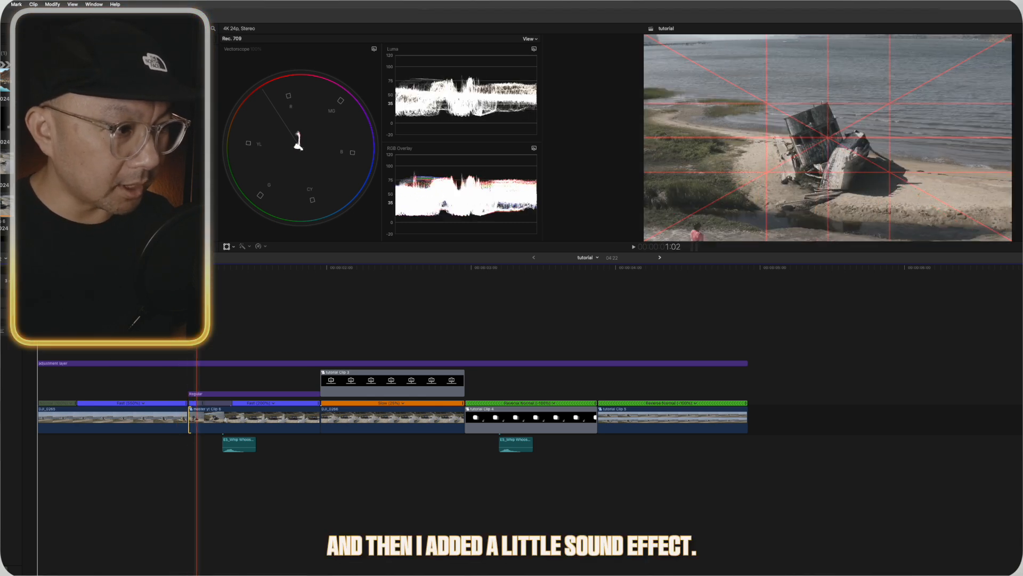
pyautogui.click(238, 444)
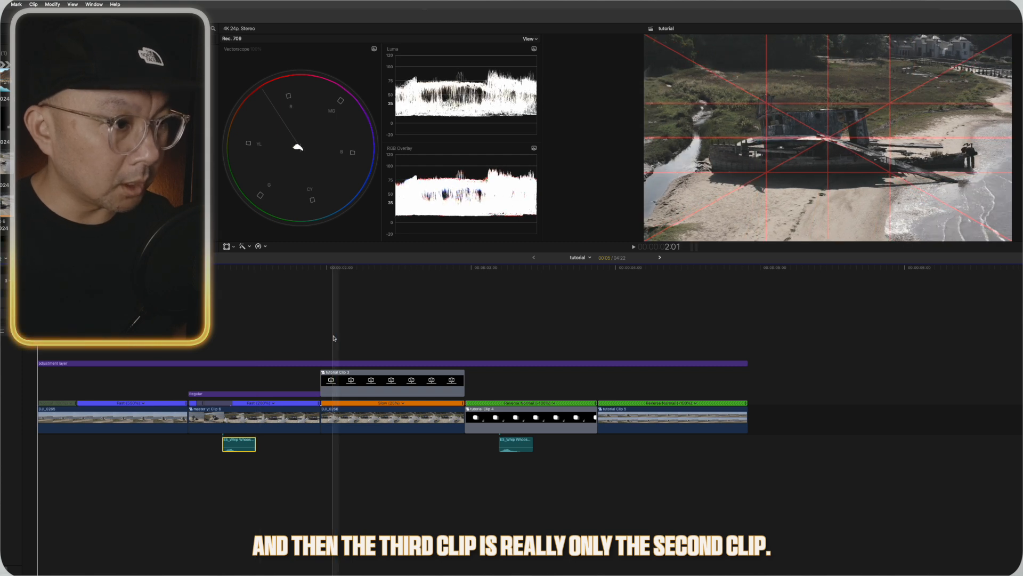
pyautogui.click(377, 419)
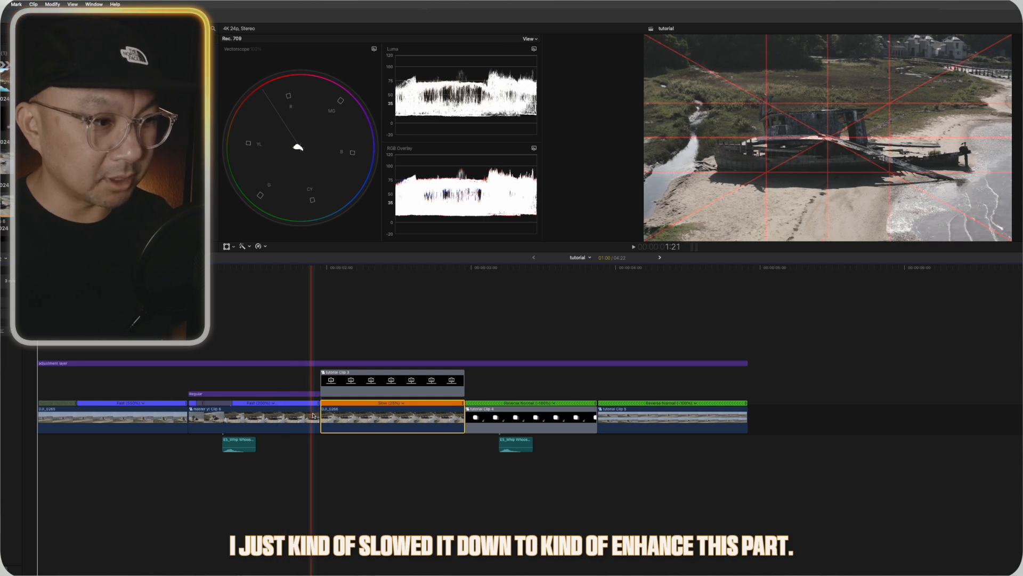
# Look inside the compound clip tutorial Clip 3, return to the main timeline and select the clip directly beneath it.
pyautogui.doubleClick(367, 381)
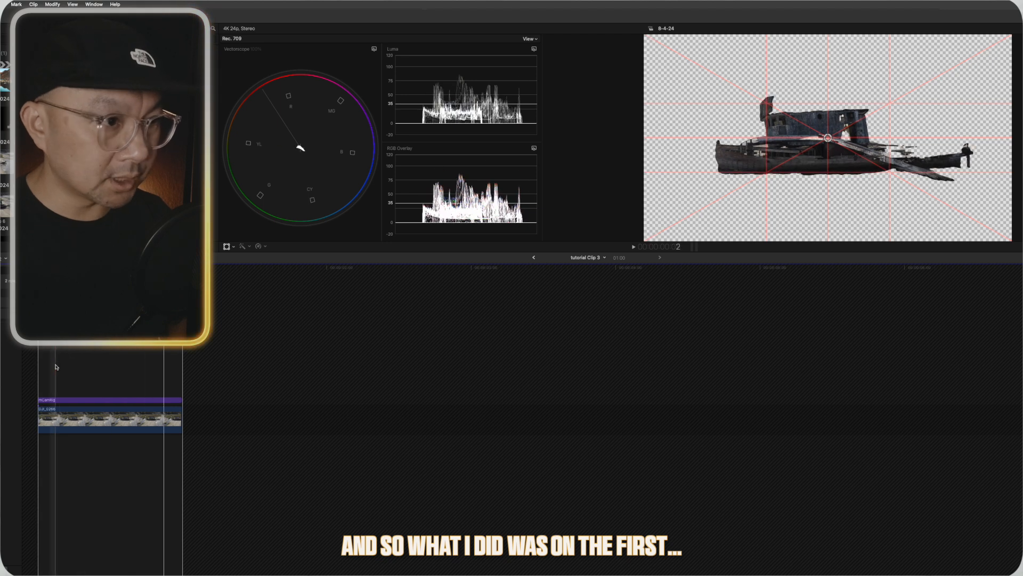
pyautogui.click(536, 259)
pyautogui.click(372, 420)
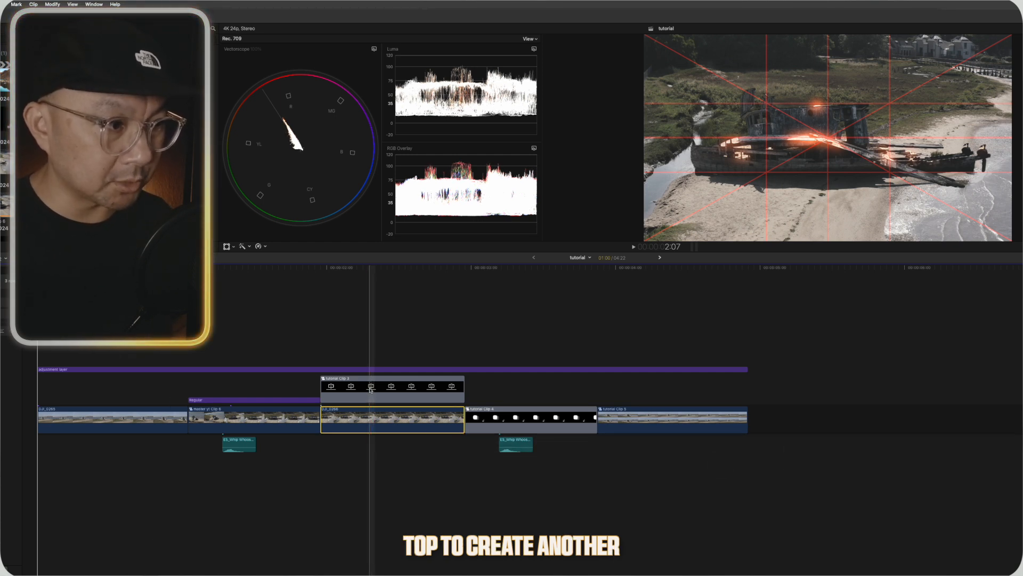
# Open the compound clip tutorial Clip 3 and preview its masked boat footage with the mCamRig layer selected.
pyautogui.click(366, 395)
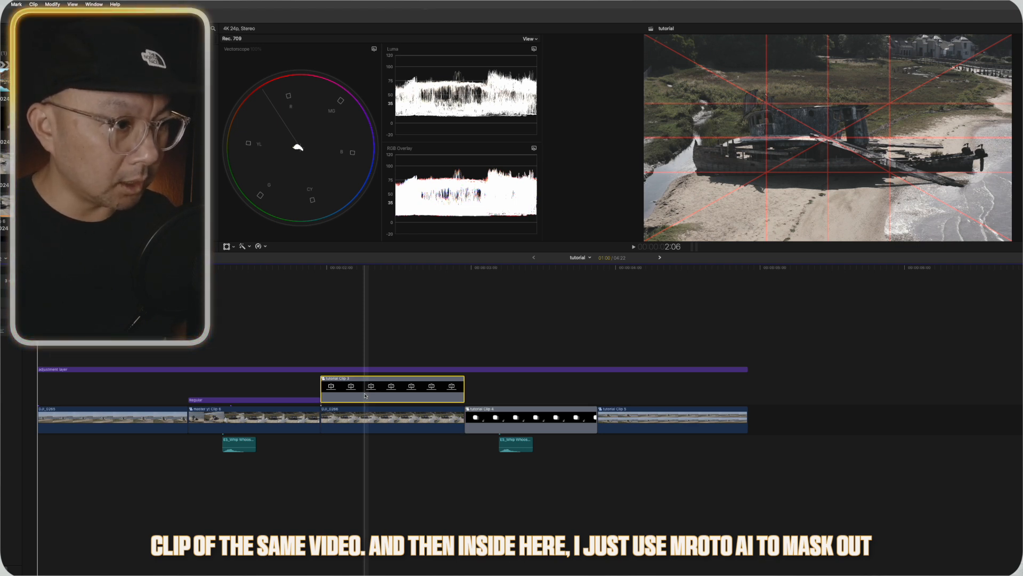
pyautogui.doubleClick(366, 396)
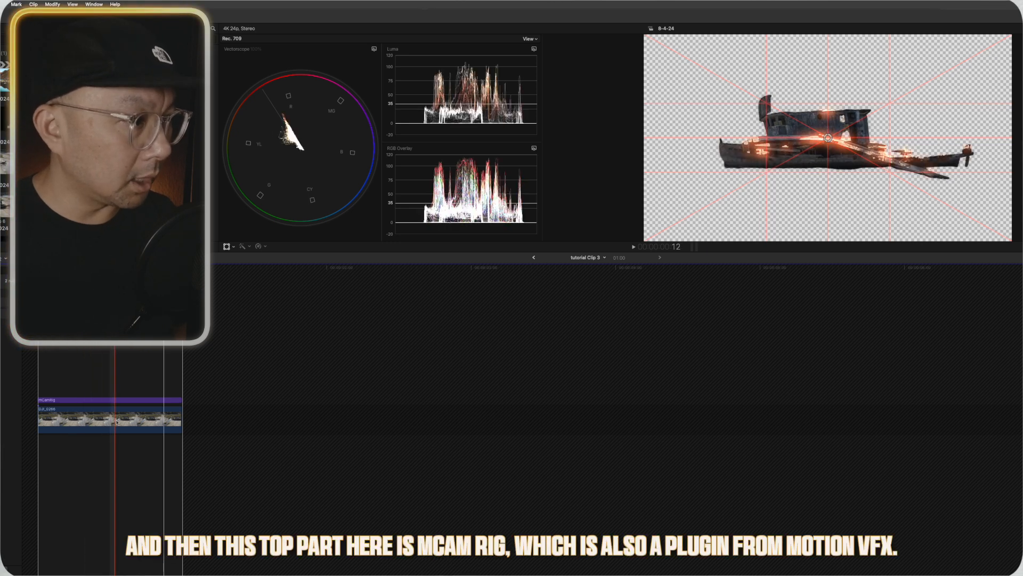
pyautogui.click(79, 401)
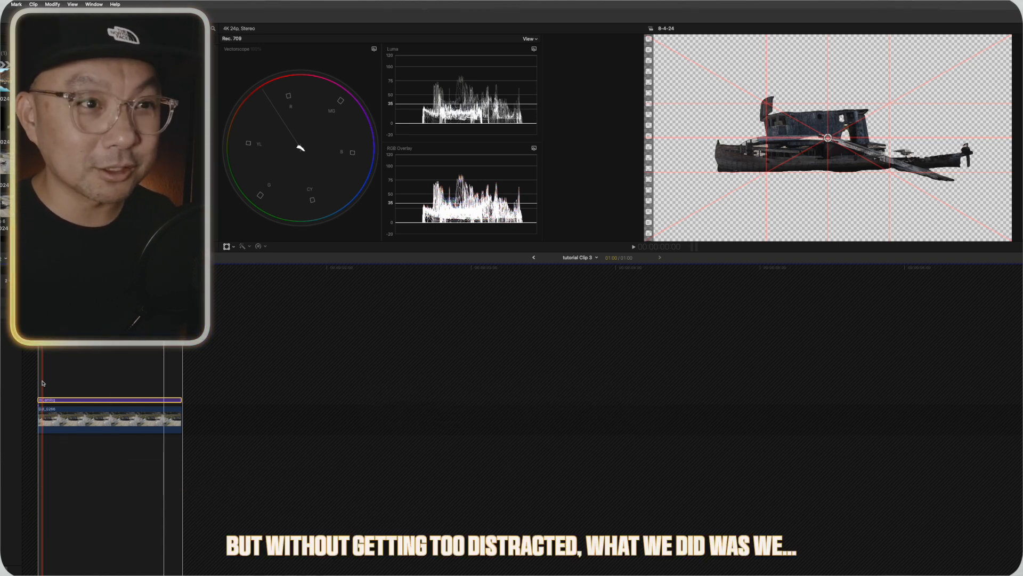
pyautogui.press('space')
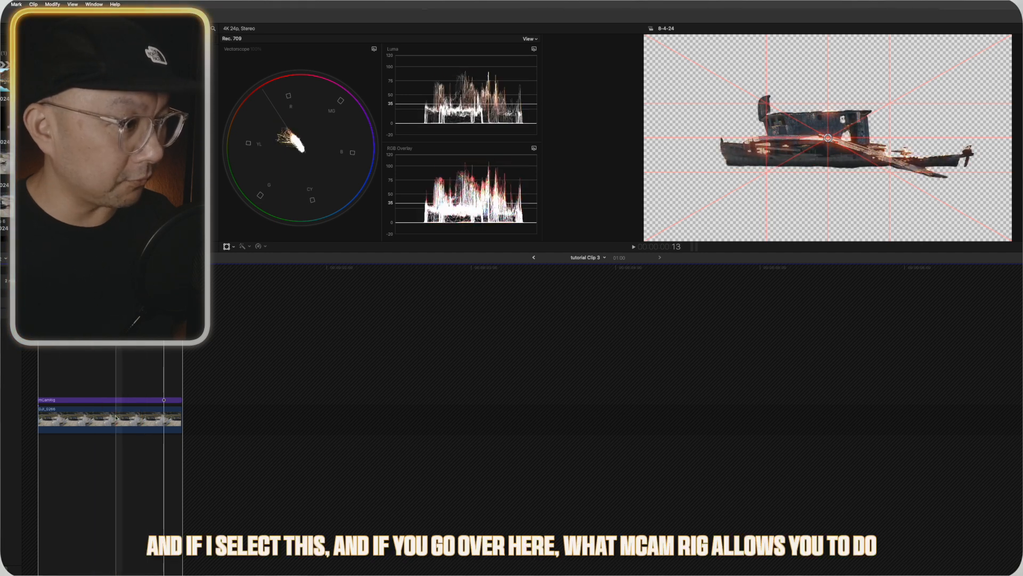
# Inspect the camera rotation parameters of the mCamRig layer and return to the tutorial timeline.
pyautogui.click(107, 400)
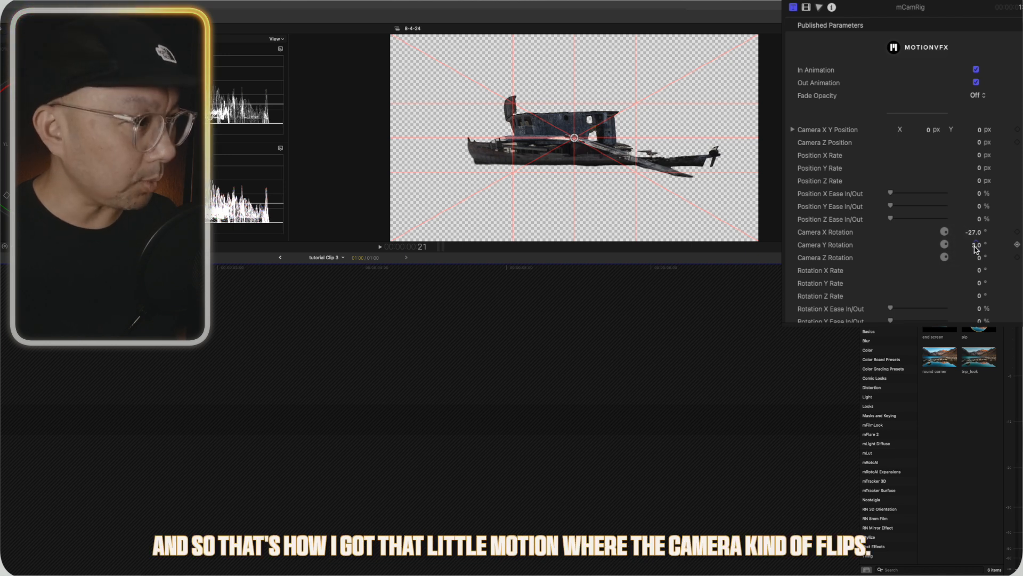
pyautogui.click(214, 368)
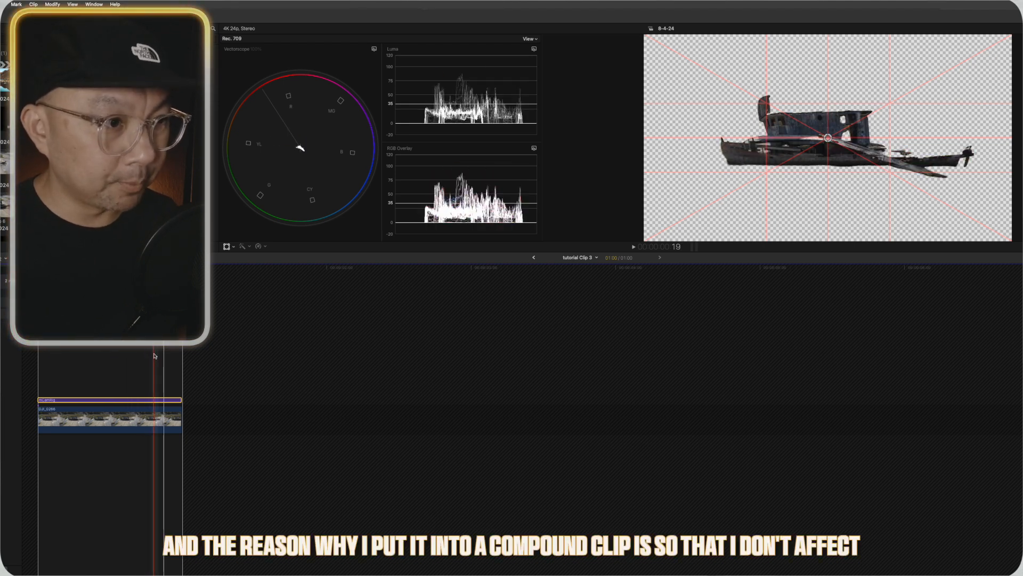
pyautogui.click(535, 258)
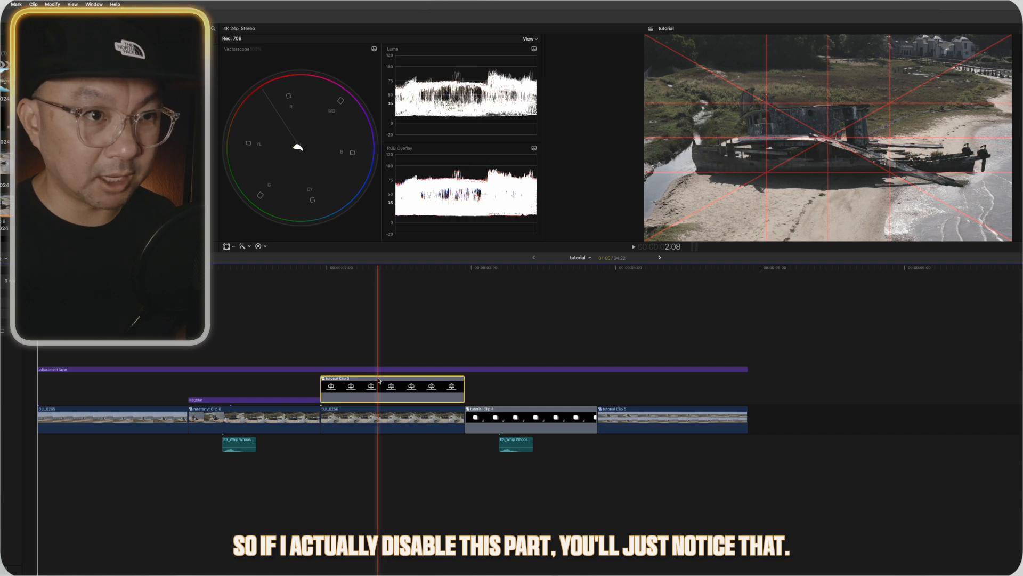
# Compare the two stacked boat clips by disabling and re-enabling tutorial Clip 3 and the clip beneath it in turn.
pyautogui.press('v')
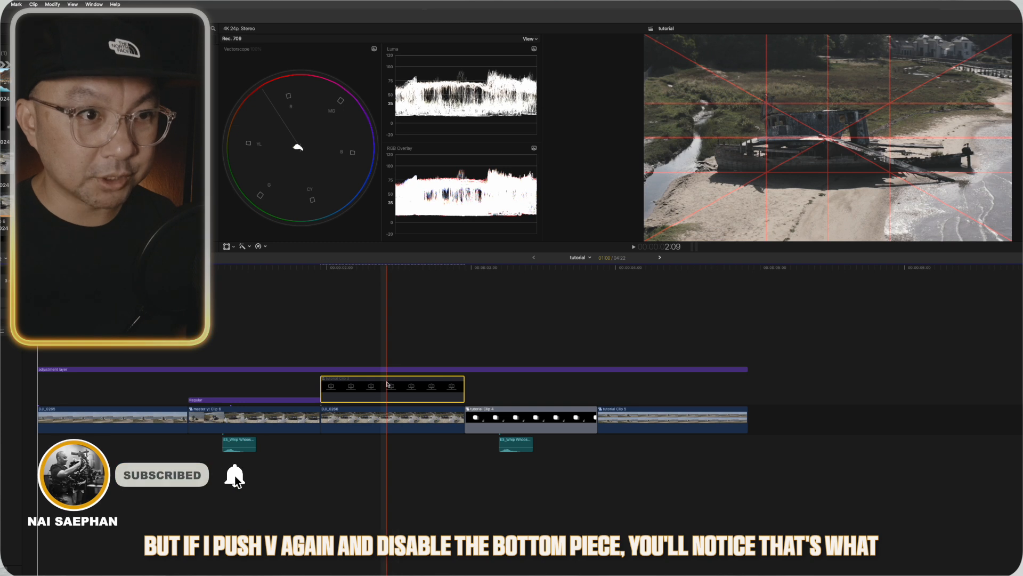
pyautogui.press('v')
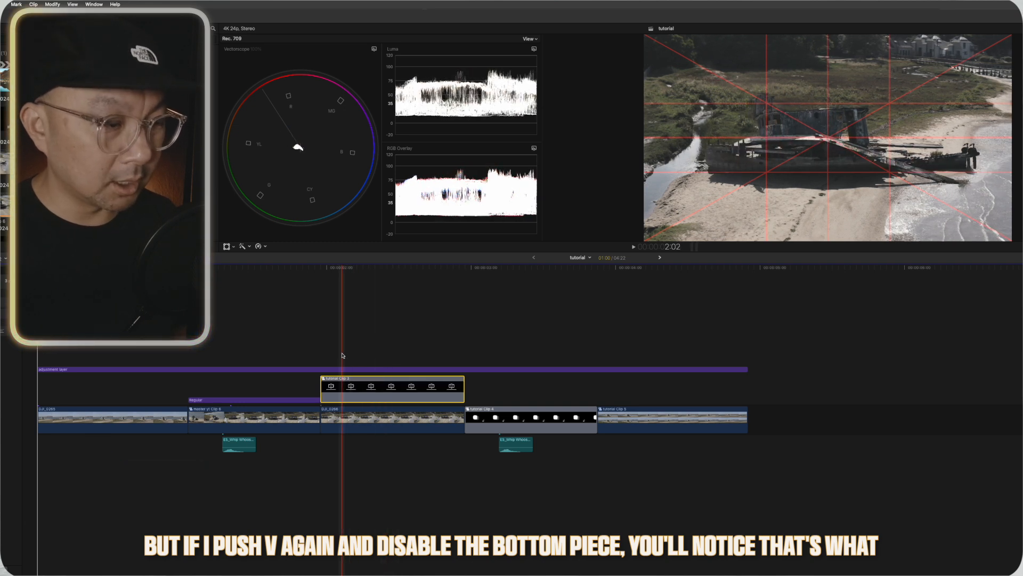
pyautogui.press('v')
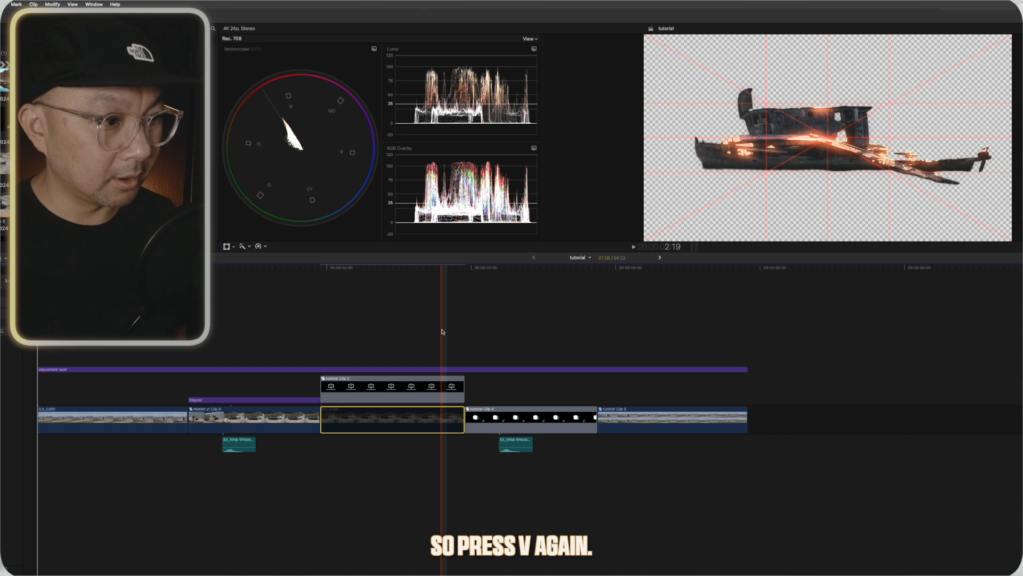
pyautogui.press('v')
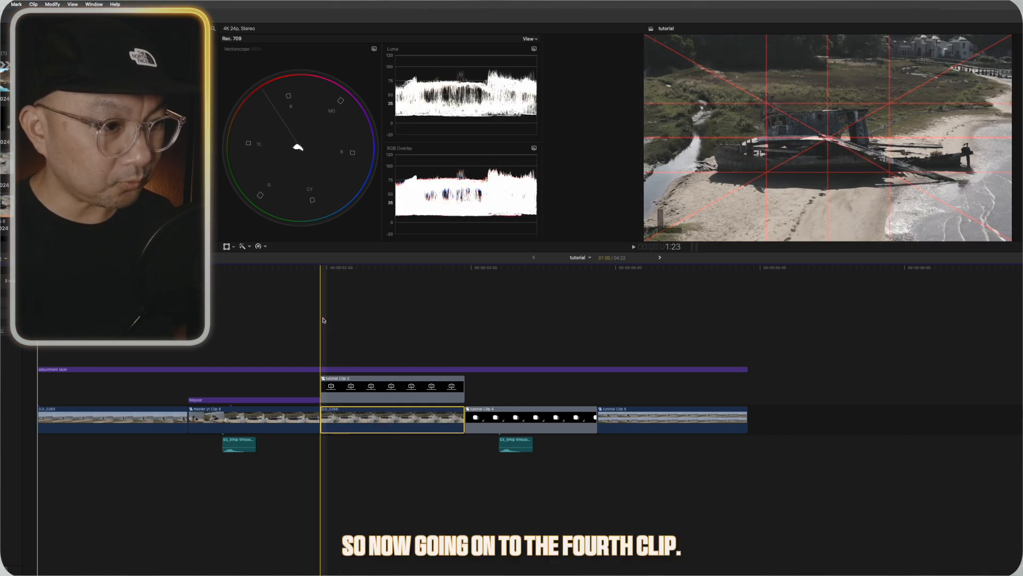
# Look inside the fourth clip, the compound tutorial Clip 4, and return to the main timeline.
pyautogui.click(494, 421)
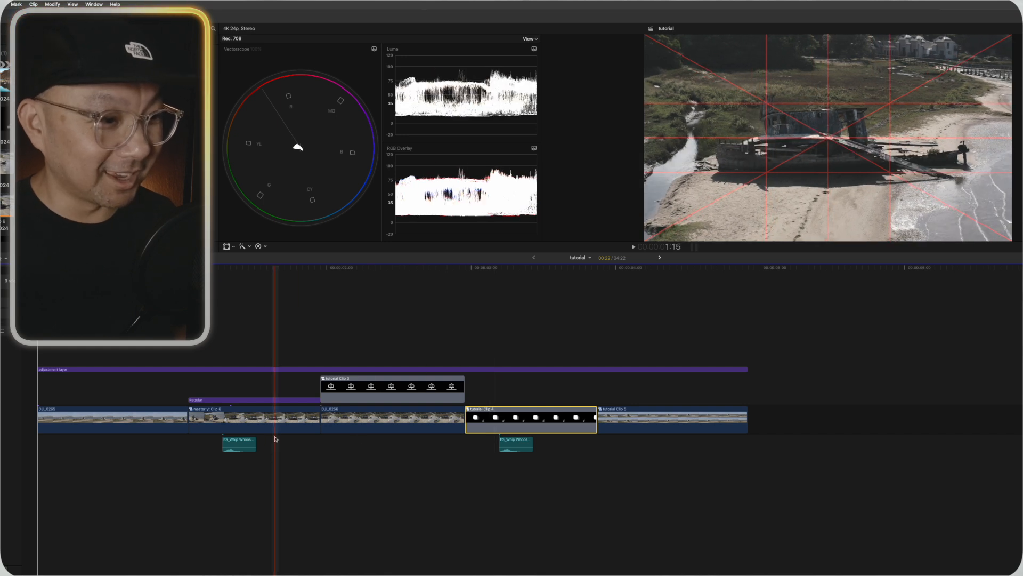
pyautogui.doubleClick(500, 419)
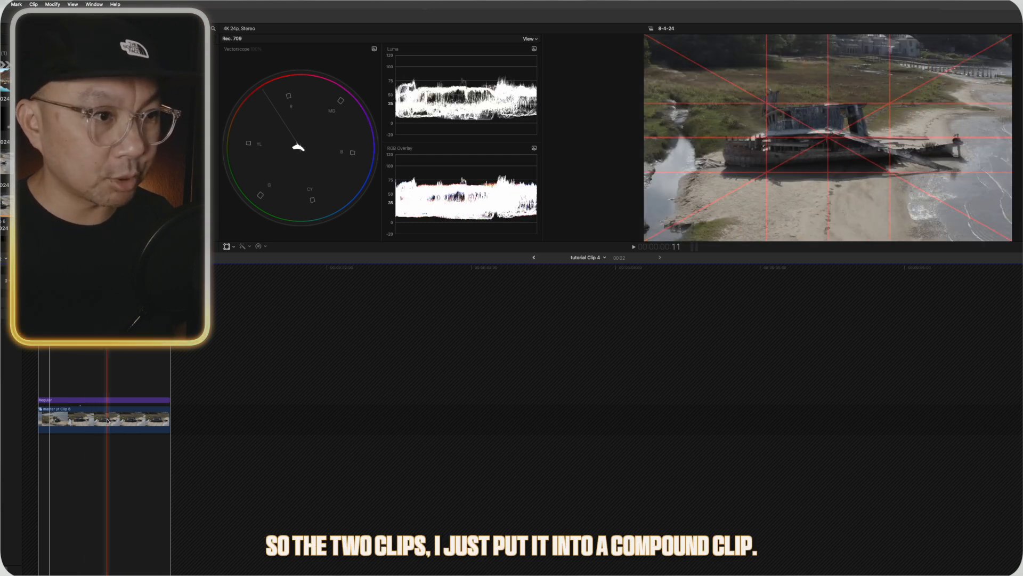
pyautogui.click(534, 257)
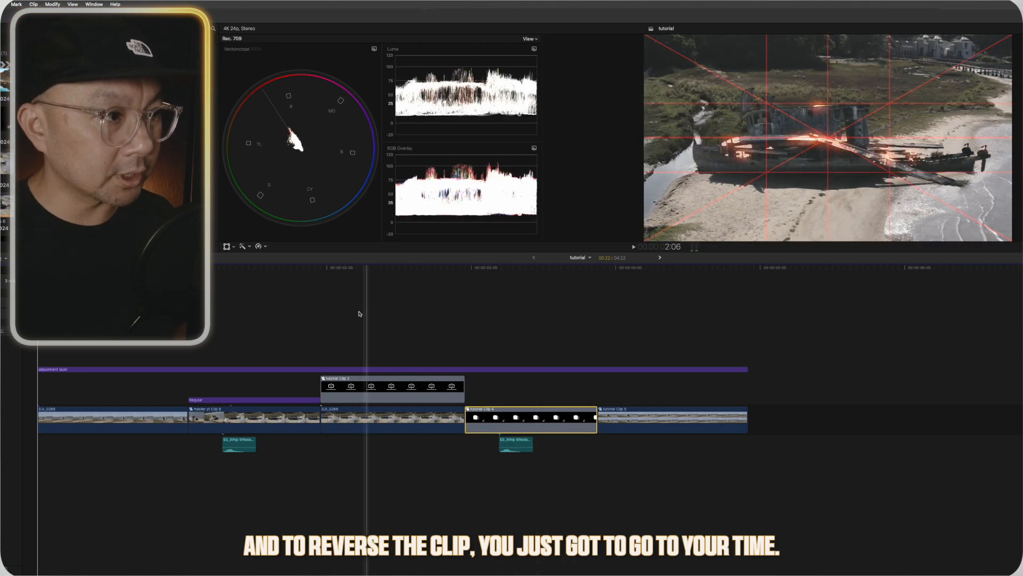
# View the Reverse Clip retiming option for the fourth clip without applying it, and select the fifth clip.
pyautogui.click(266, 247)
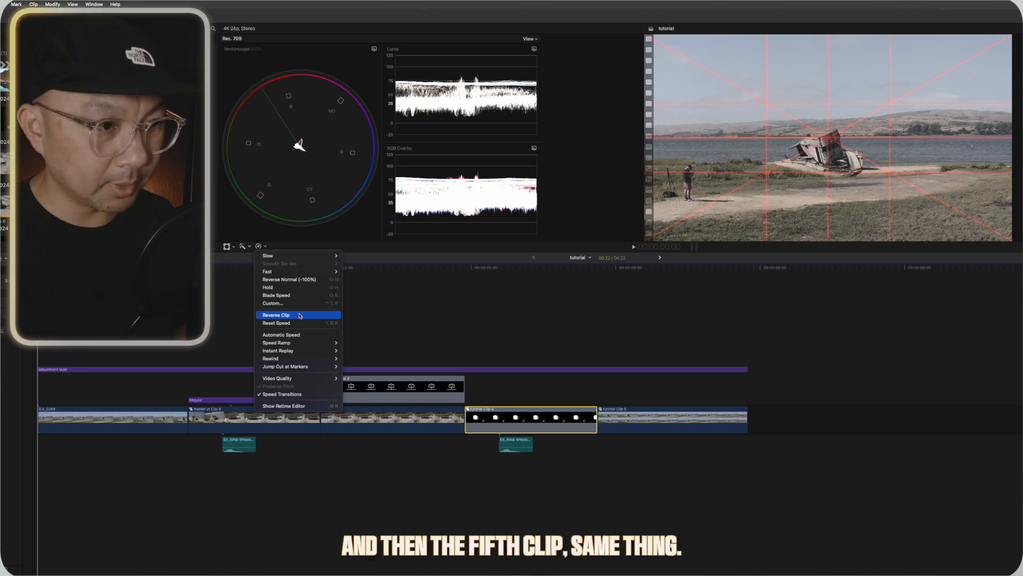
pyautogui.click(669, 428)
pyautogui.click(667, 425)
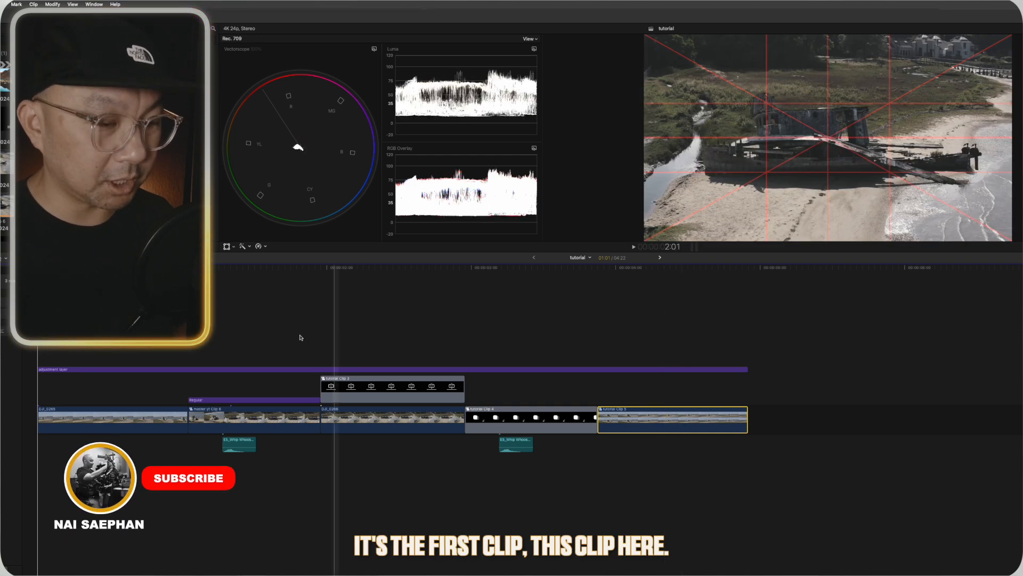
# Select all clips and sound effects below the top adjustment layer and display their retiming speeds.
pyautogui.click(167, 413)
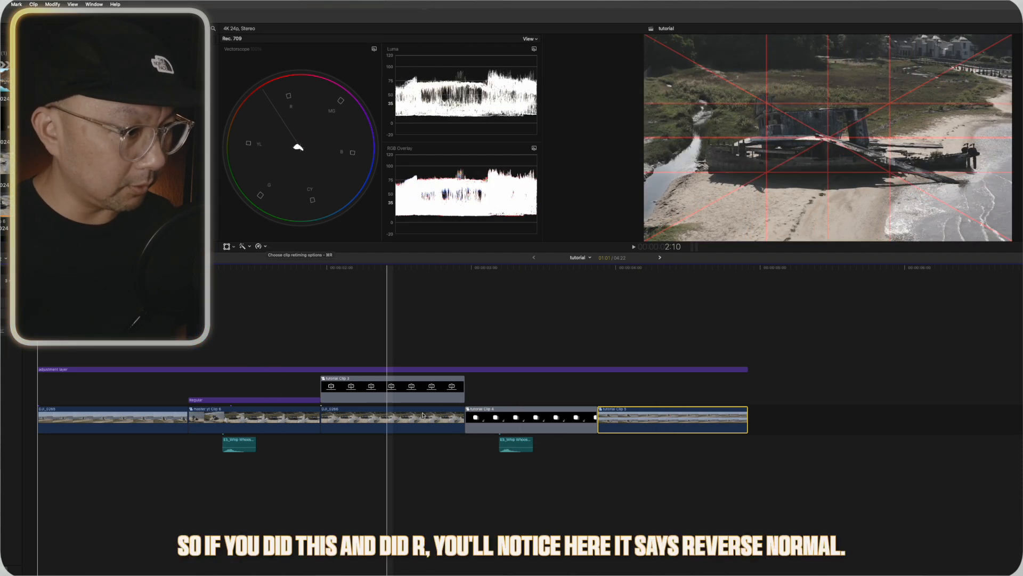
pyautogui.moveTo(662, 453); pyautogui.dragTo(36, 386)
pyautogui.press('super+r')
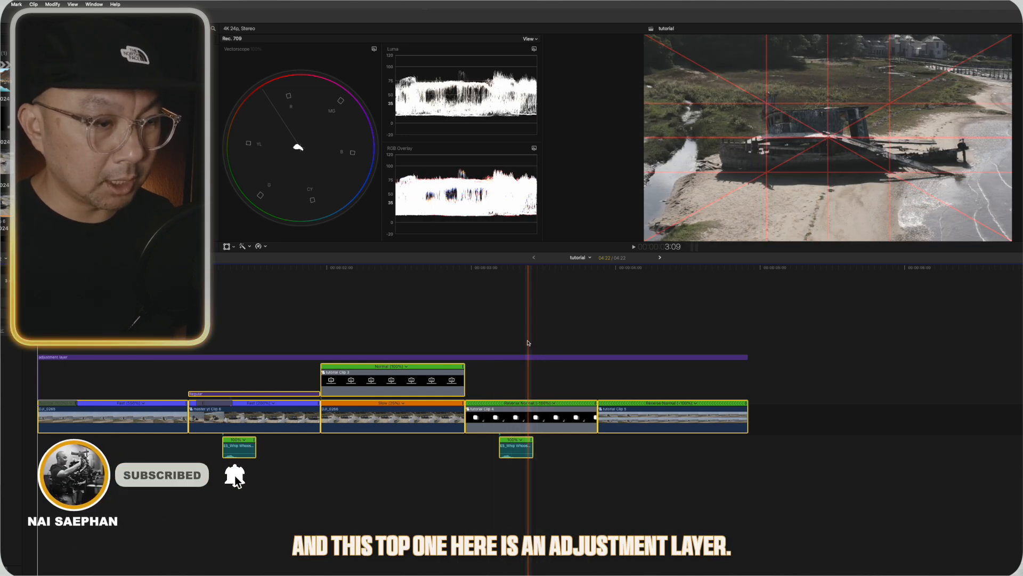
# Disable and re-enable the adjustment layer above all the clips to compare the image with and without it.
pyautogui.click(511, 357)
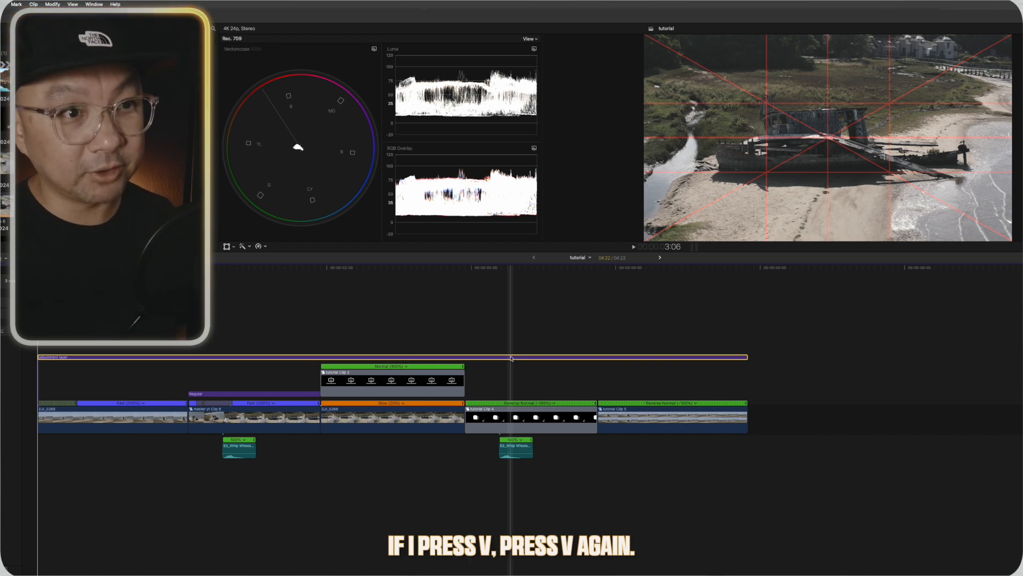
pyautogui.press('v')
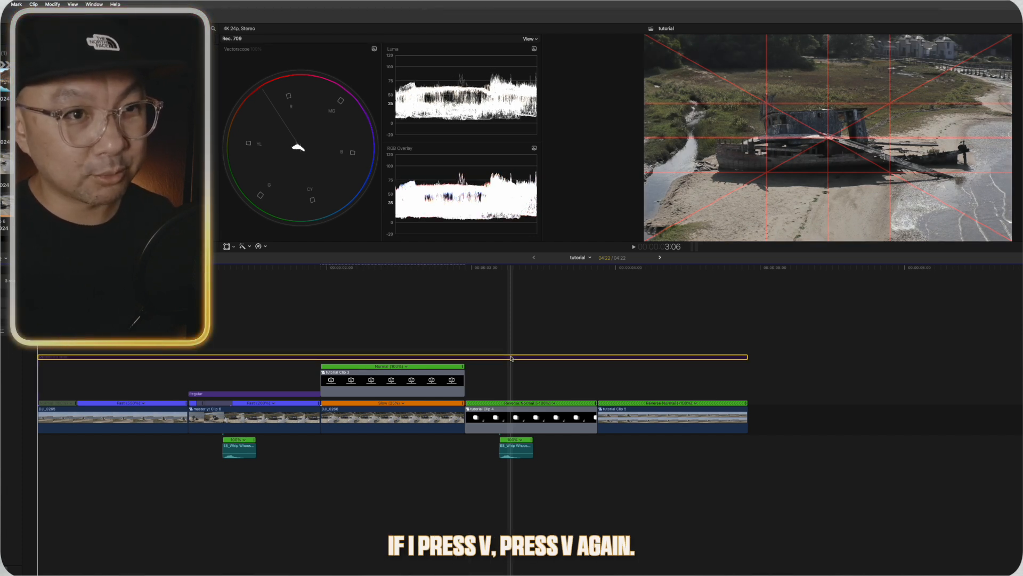
pyautogui.press('v')
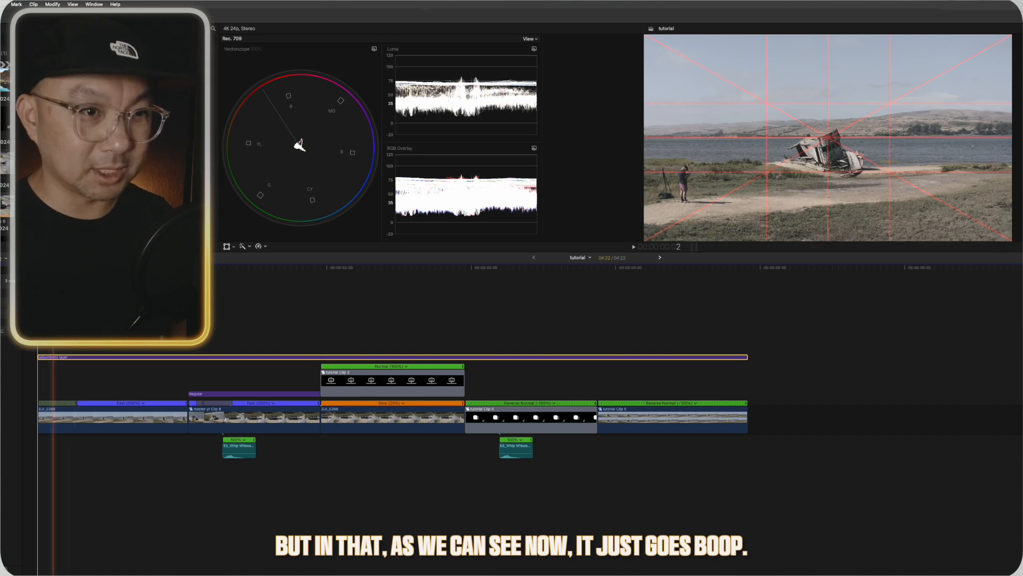
# Clear the timeline selection and play back the tutorial edit.
pyautogui.press('super+shift+a')
pyautogui.press('space')
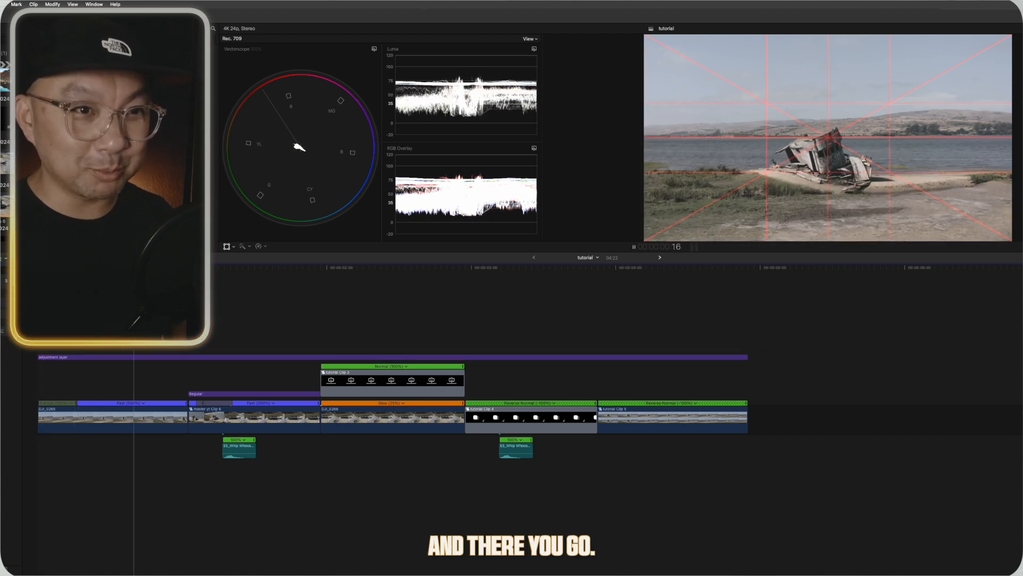